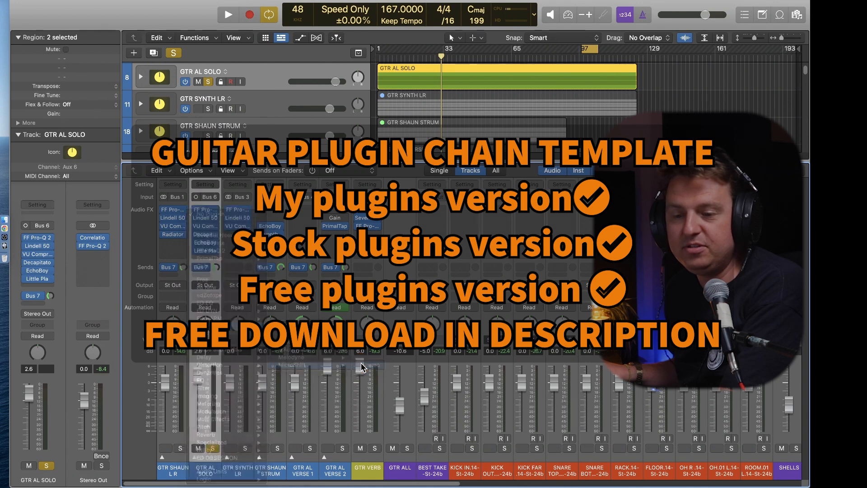
- Solo the GTR AL SOLO track and play it to compare the sound with MicroShift bypassed and enabled
key(space)
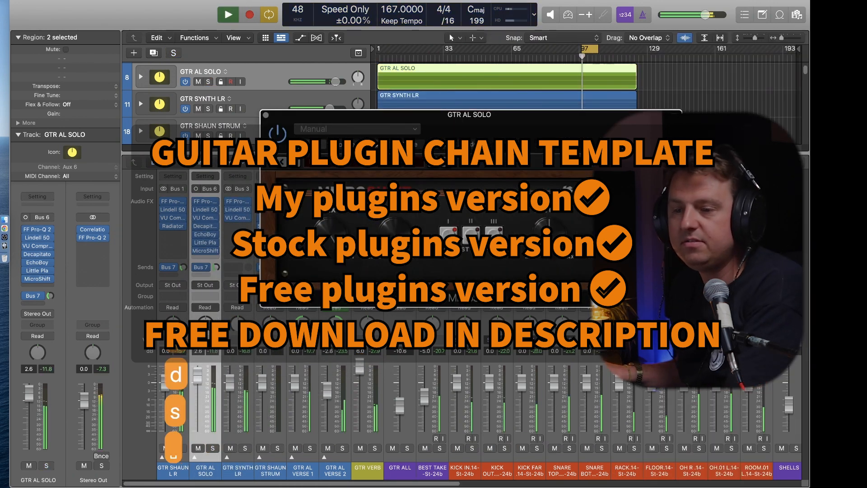
key(s)
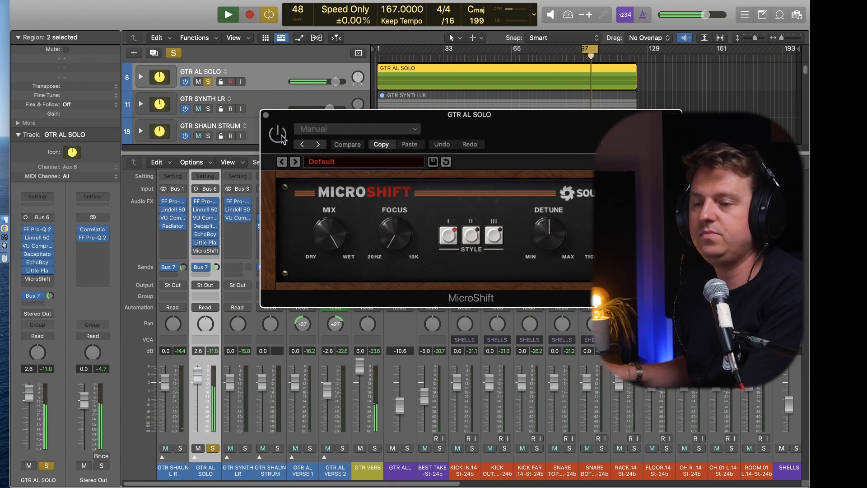
click(280, 137)
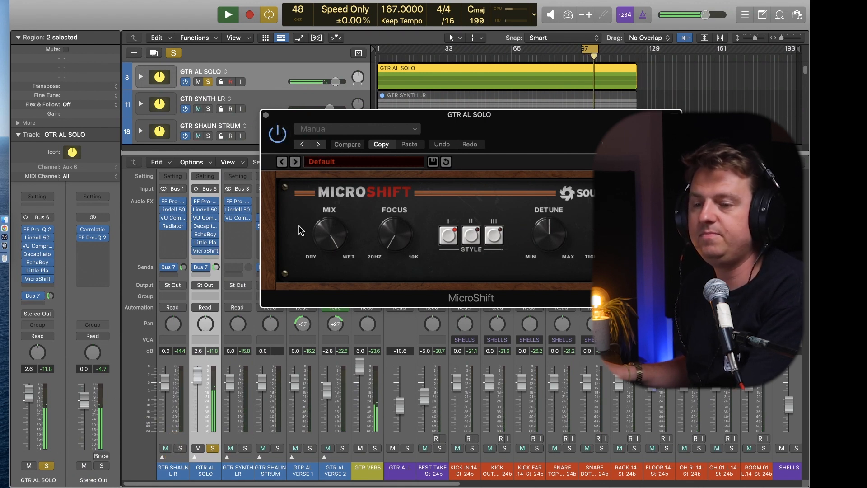
key(space)
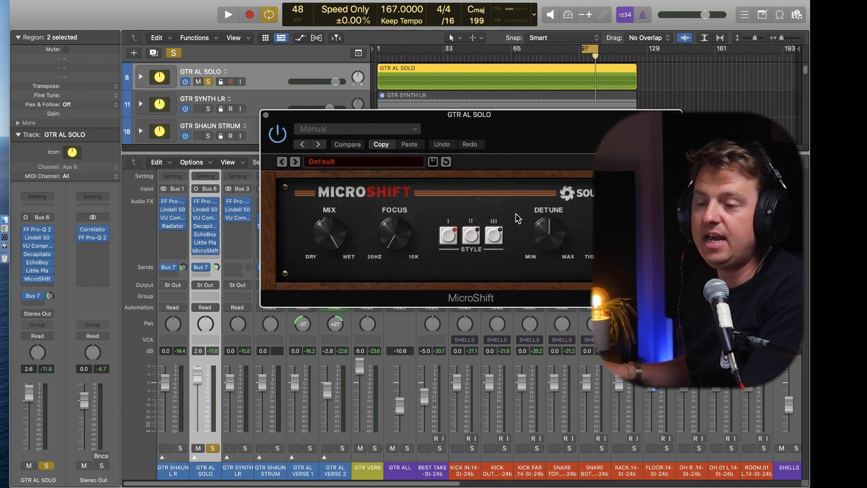
- Take MicroShift's mix down to 0 %, then raise it by ear during playback and settle at 14.5 %
click(326, 243)
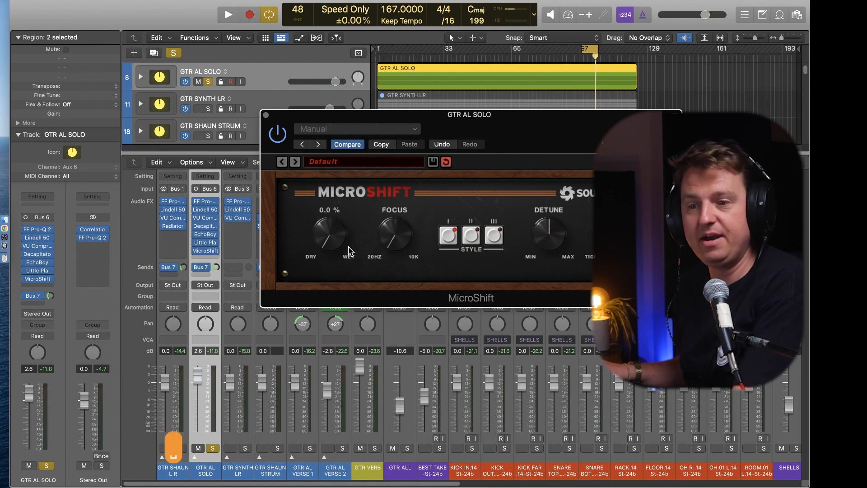
key(space)
drag(350, 252, 339, 215)
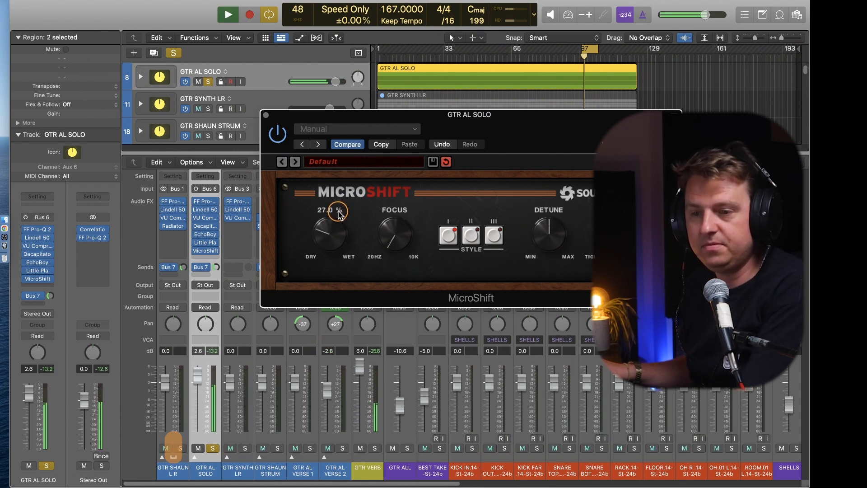
key(space)
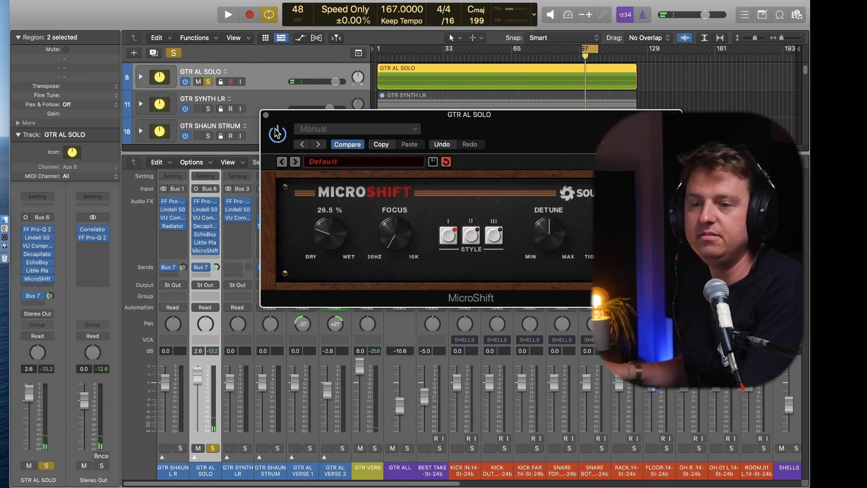
key(space)
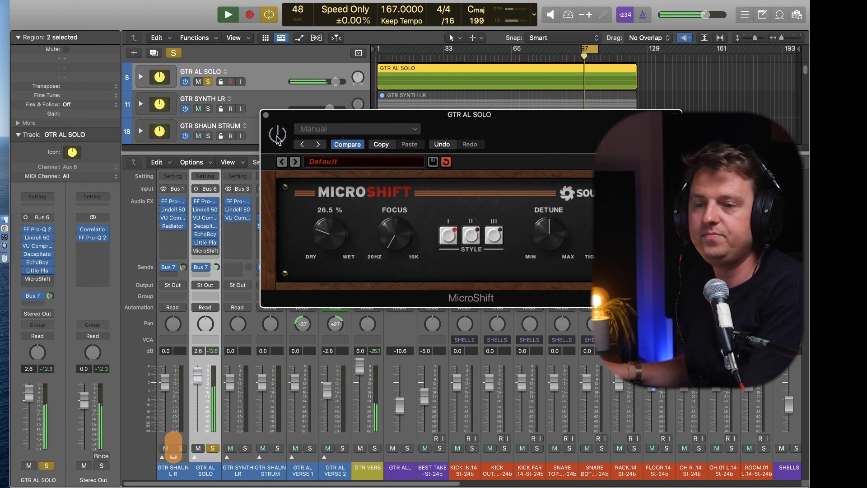
drag(312, 224, 313, 227)
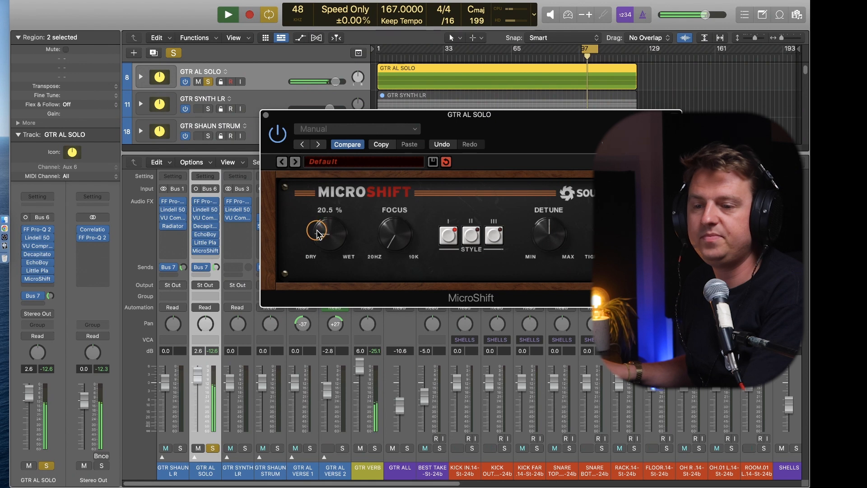
- Compare MicroShift bypassed and enabled on GTR AL SOLO, first soloed and then within the full mix
click(279, 137)
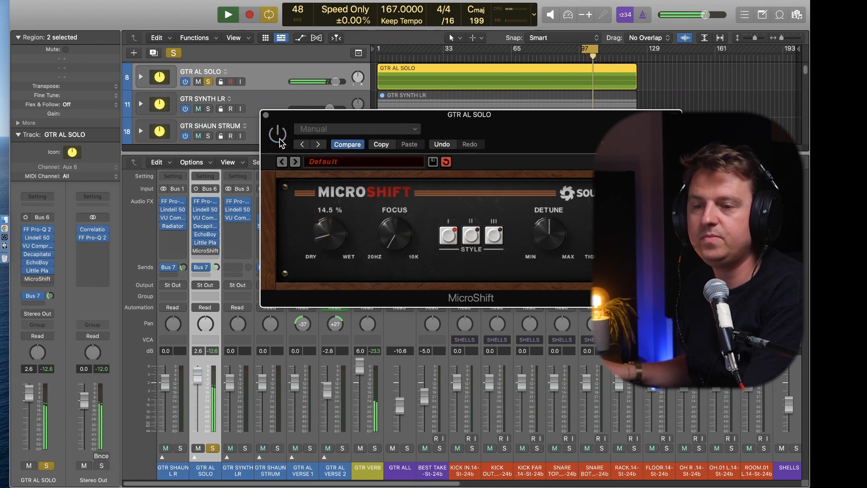
key(space)
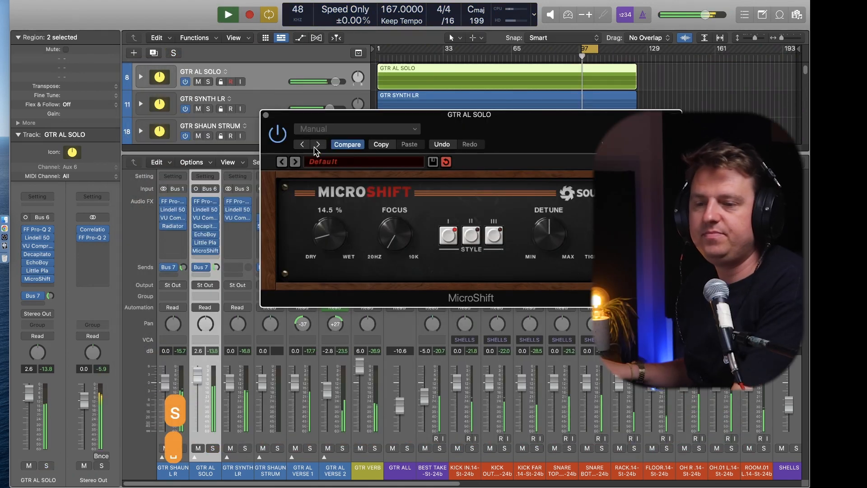
click(278, 135)
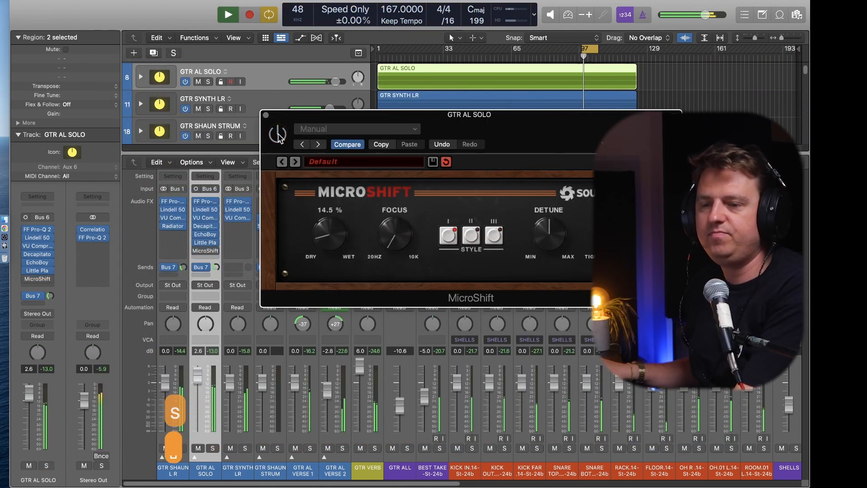
click(279, 134)
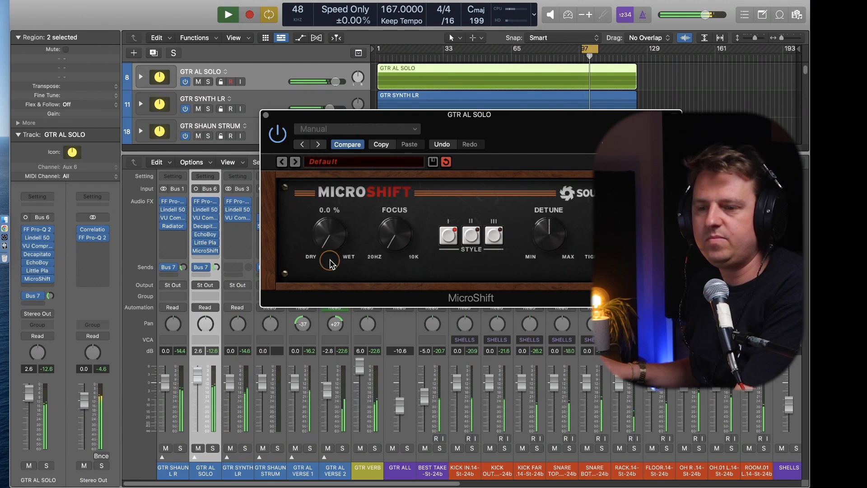
- Lower MicroShift's mix to 0 % in the full mix, then bring it back up to about 19 %
drag(330, 242, 330, 284)
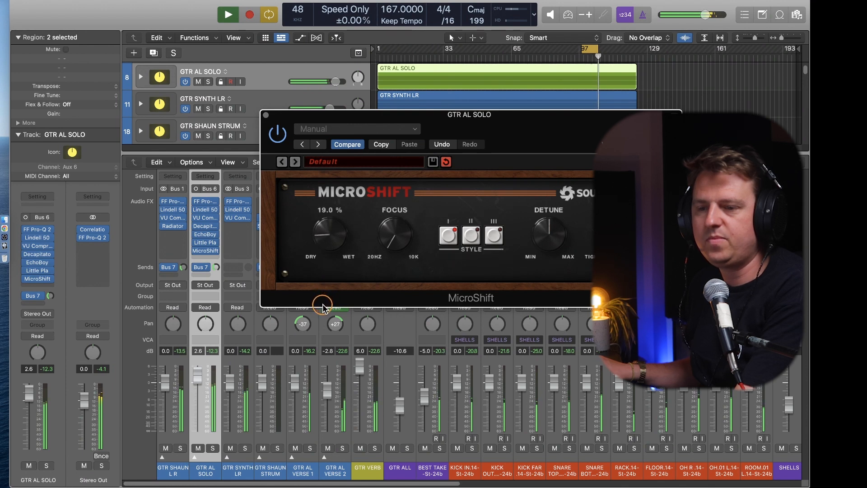
drag(323, 309, 320, 274)
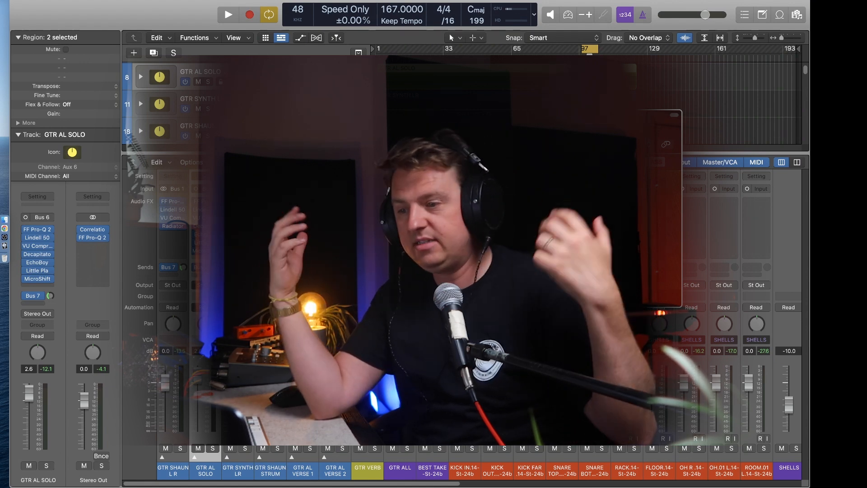
- Insert the stock Chorus modulation plug-in after Radiator on the L R guitar track fed by Bus 1
click(139, 72)
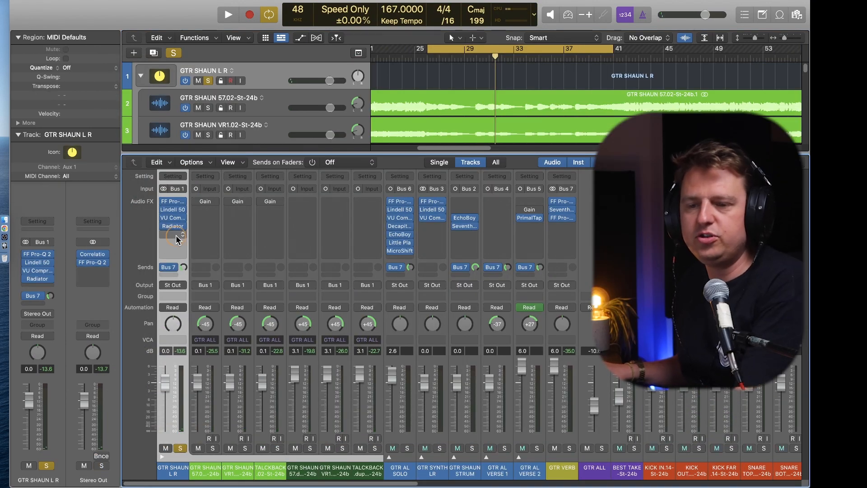
click(176, 235)
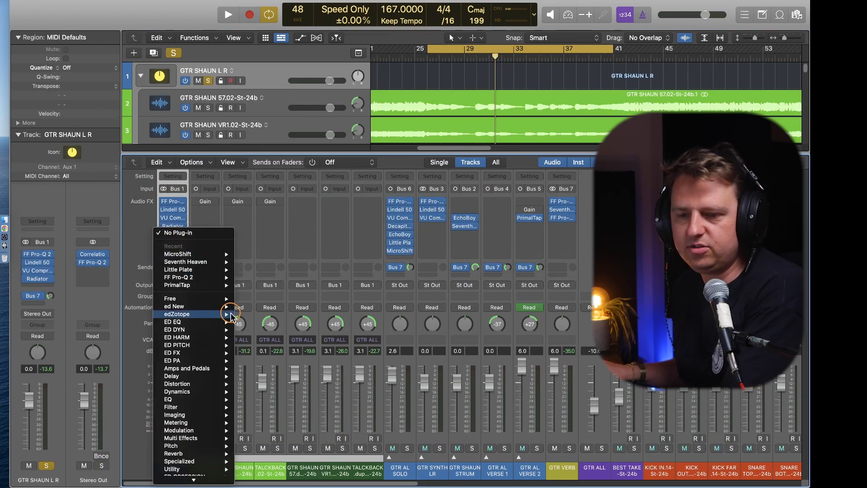
mouse_move(181, 411)
mouse_move(271, 401)
click(335, 402)
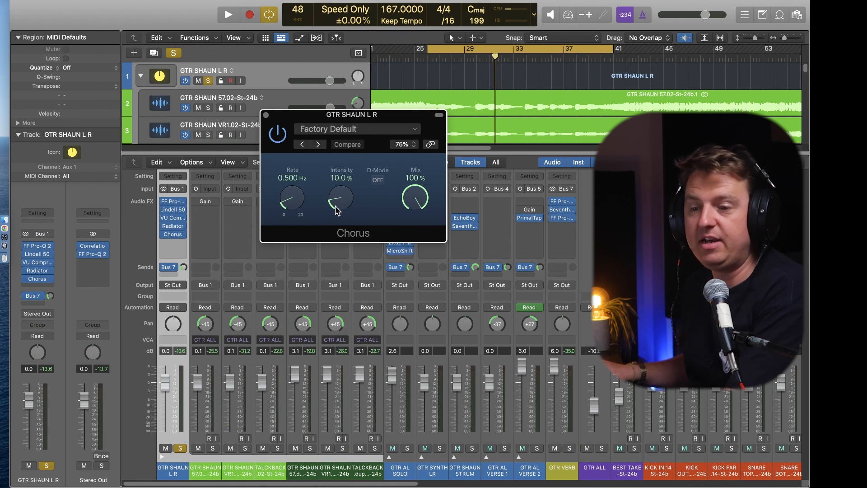
- Set the Chorus rate to 20 Hz and intensity to 100 %, and listen to the exaggerated effect
drag(287, 206, 287, 172)
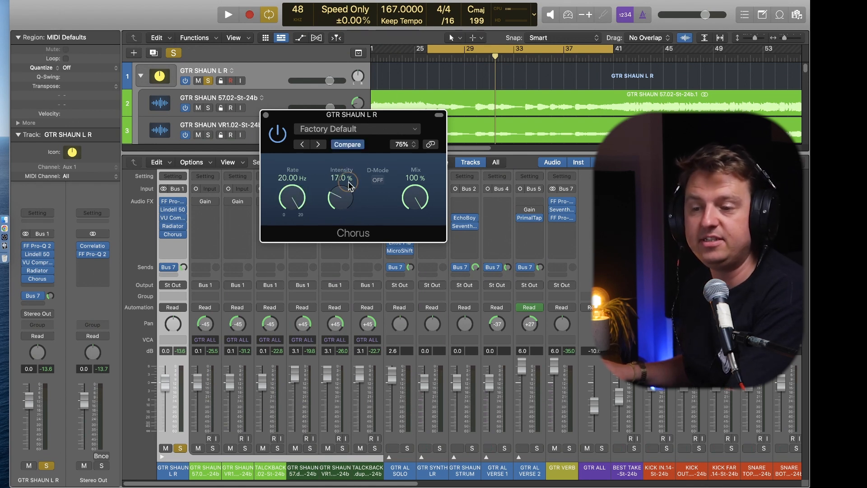
key(space)
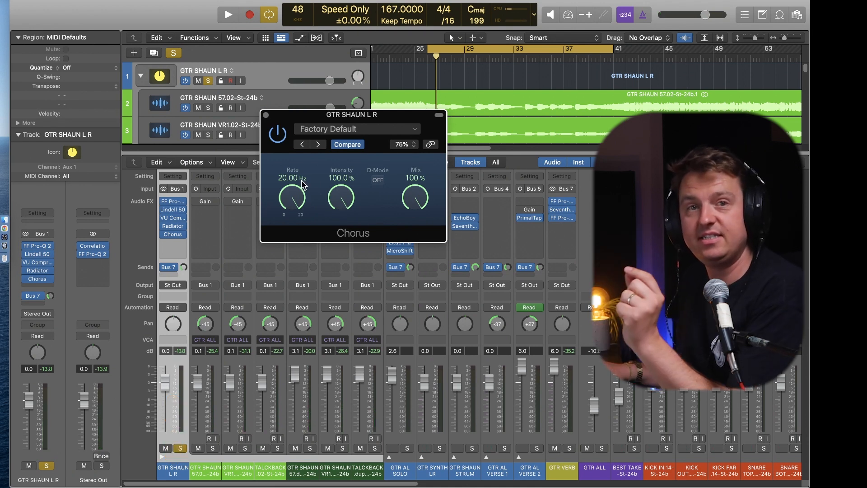
key(space)
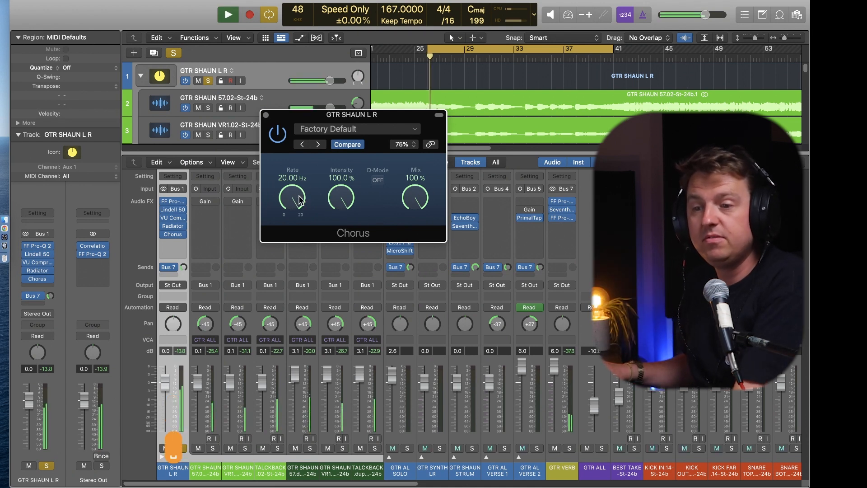
- Sweep the Chorus rate down to about 3 Hz during playback, then settle it at 9.8 Hz
drag(276, 195, 291, 233)
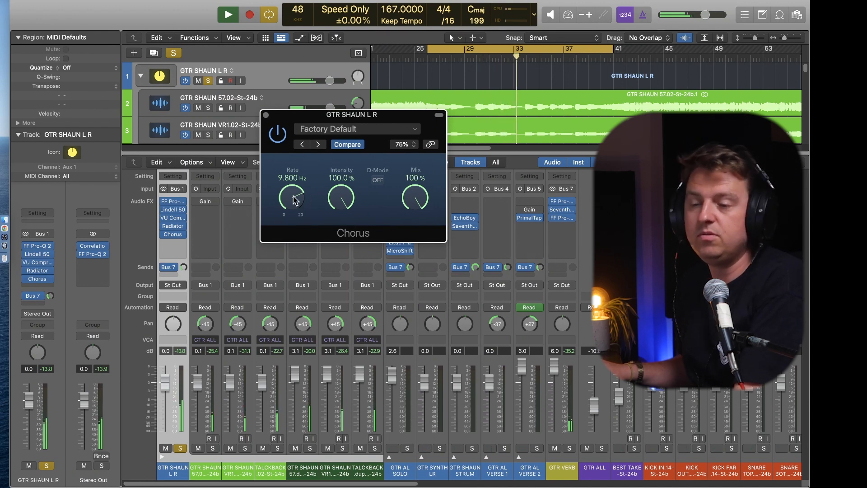
drag(294, 200, 292, 227)
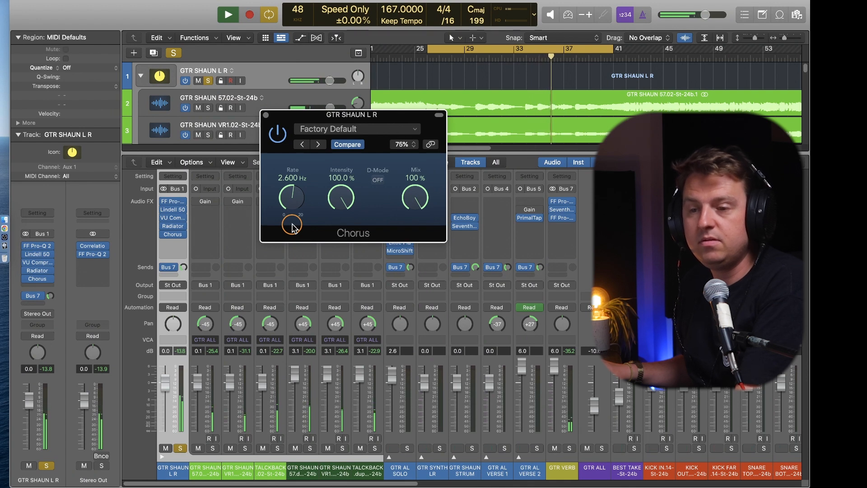
drag(293, 228, 293, 226)
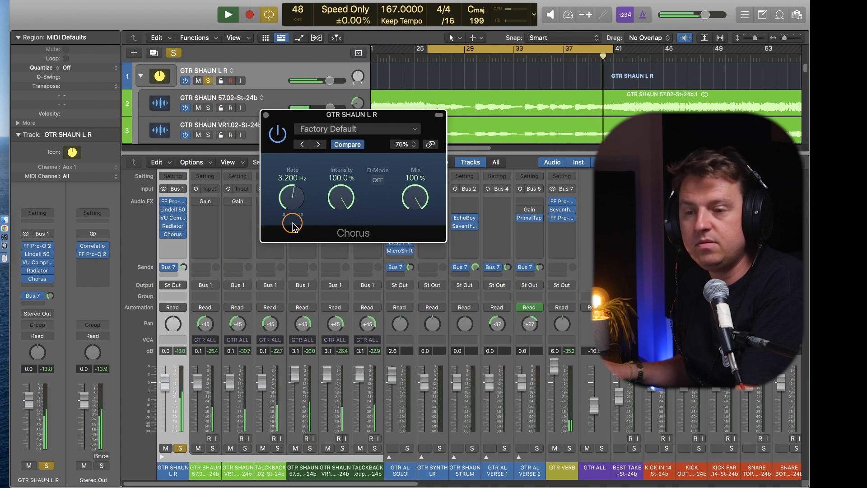
key(space)
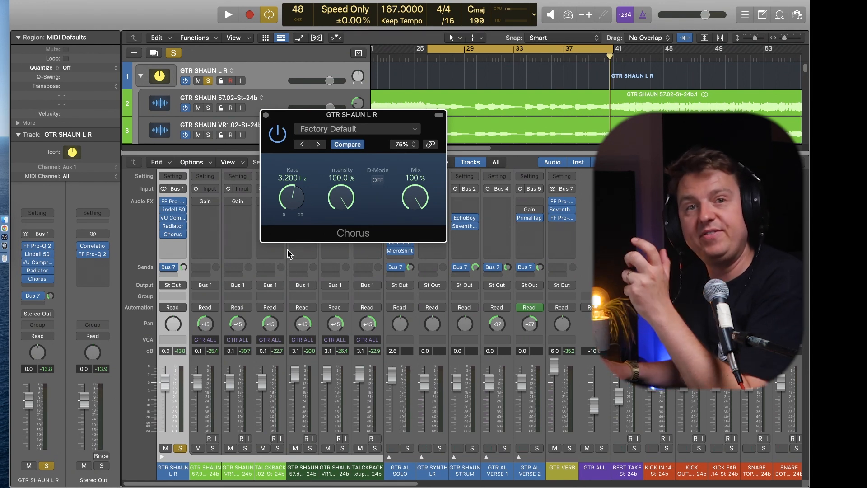
key(space)
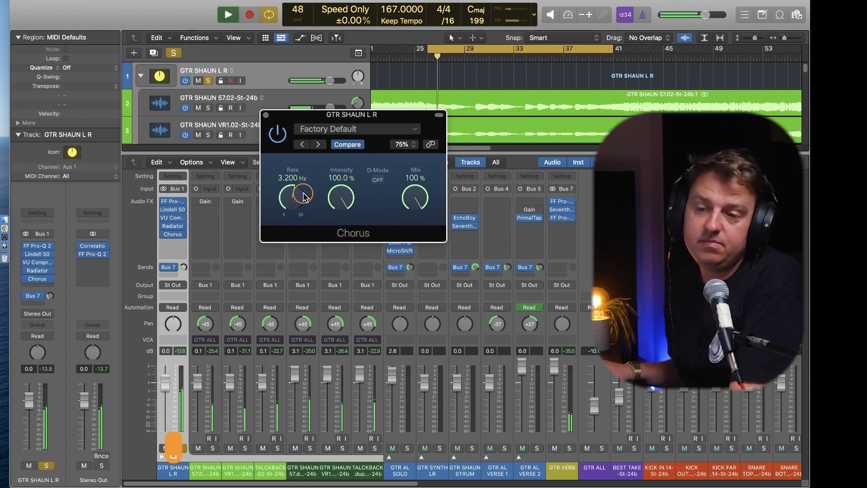
drag(304, 193, 311, 169)
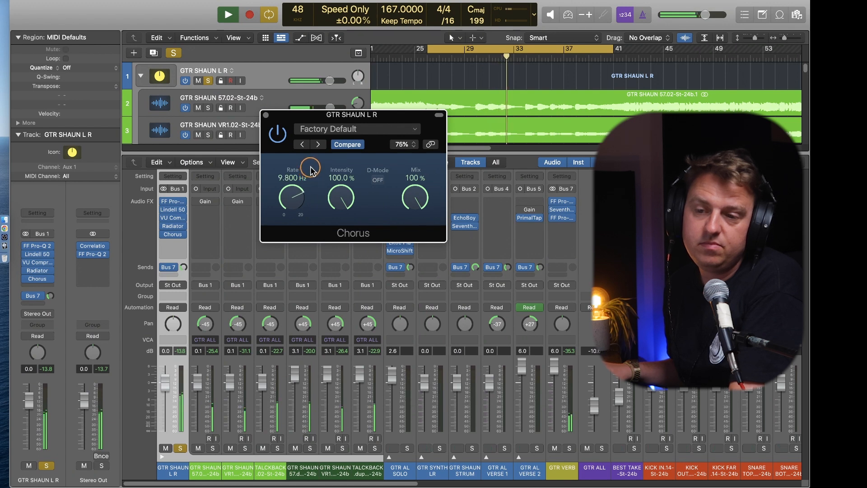
key(space)
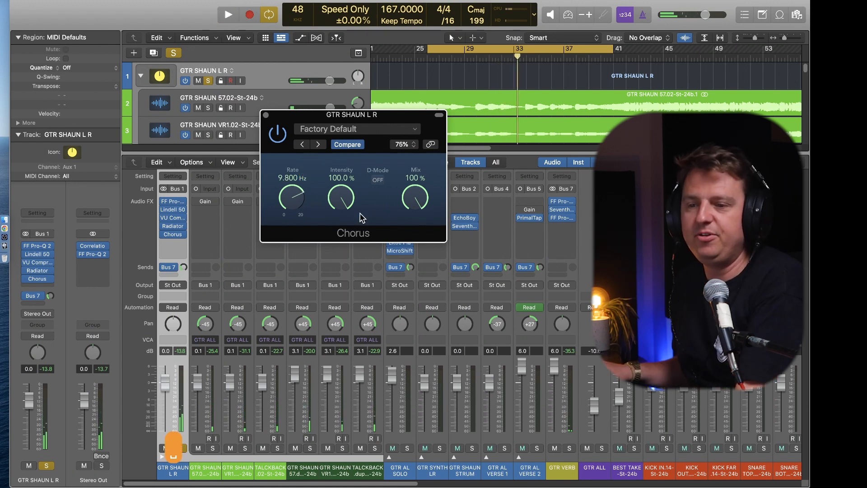
- Drop the Chorus intensity to 0 %, then raise it by ear during playback to 7 %
drag(346, 198, 351, 340)
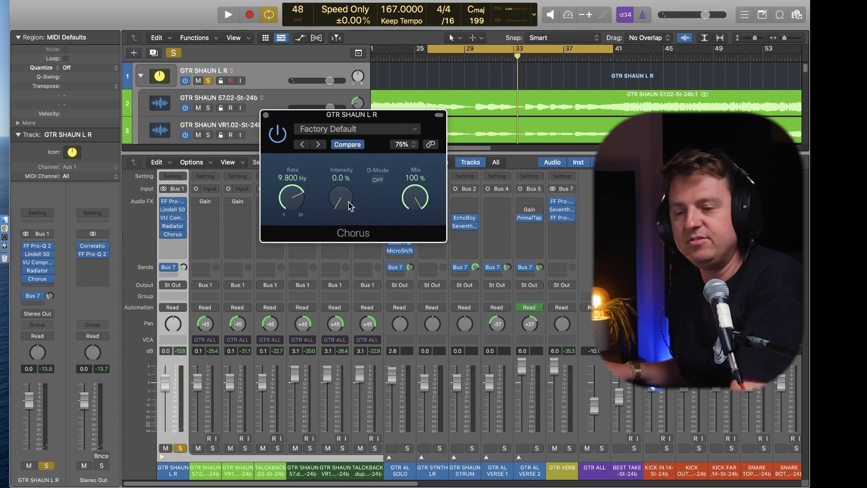
key(space)
drag(349, 202, 351, 178)
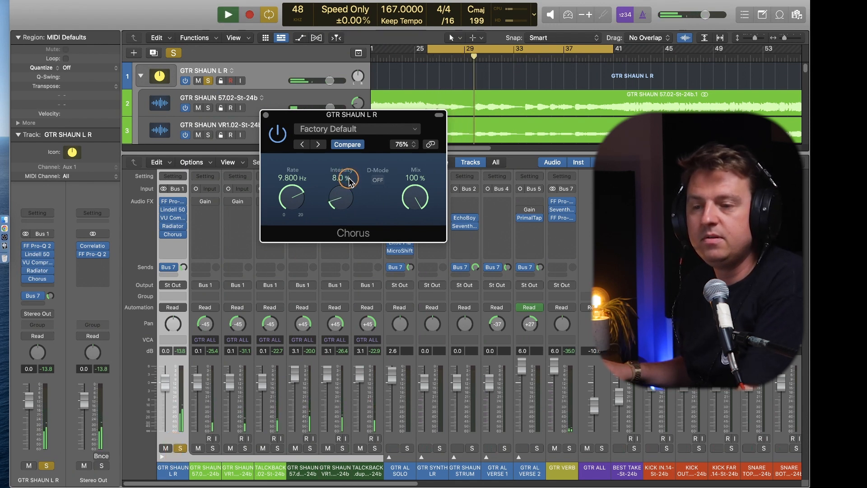
drag(349, 181, 349, 185)
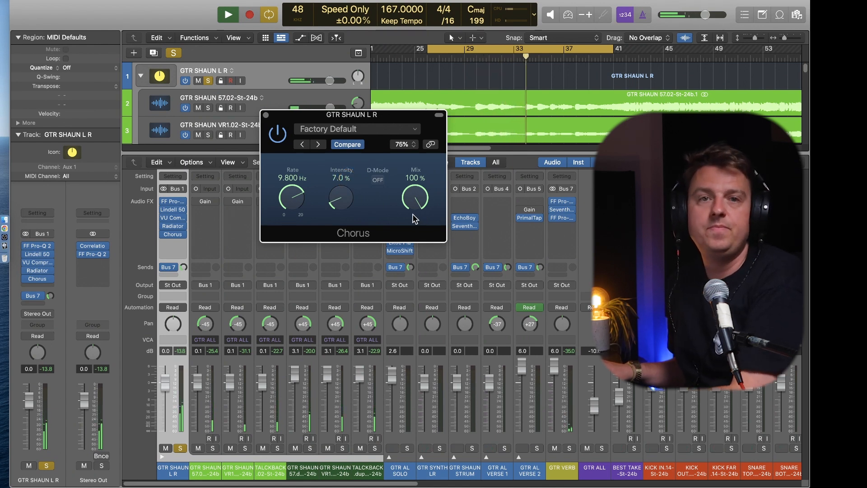
- Take the Chorus mix down to 0 %, then blend it in by ear during playback to 28 %
key(space)
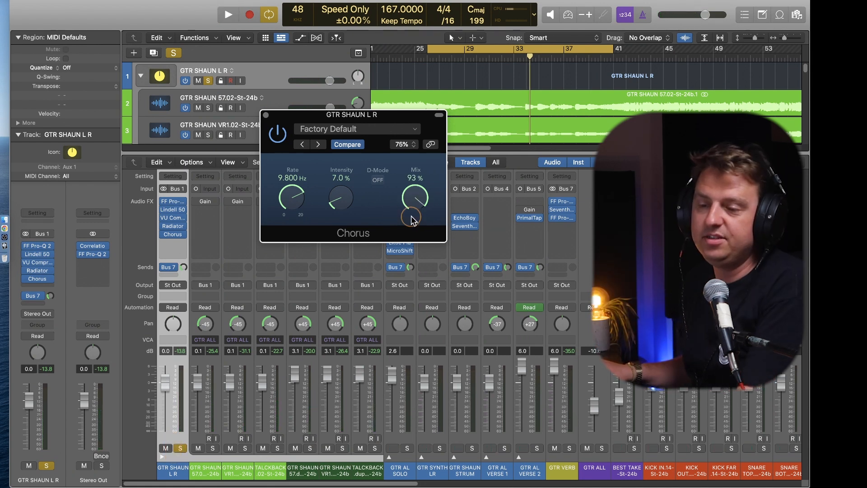
drag(412, 220, 413, 202)
key(space)
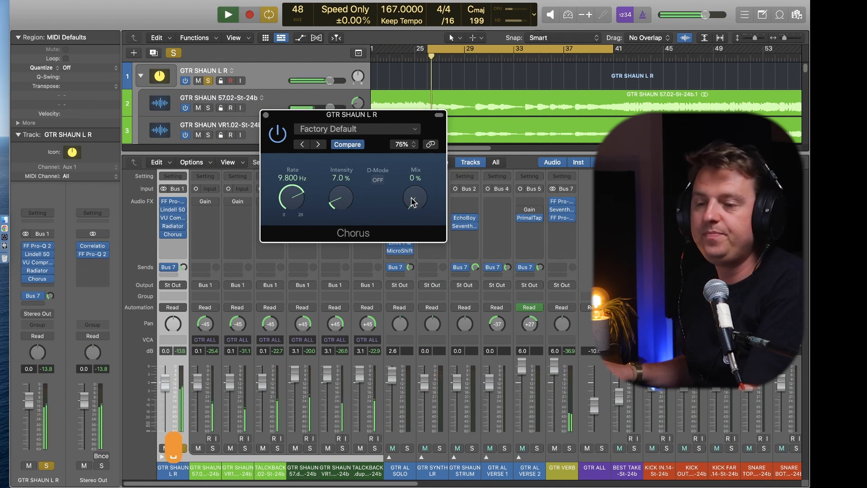
drag(413, 204, 408, 309)
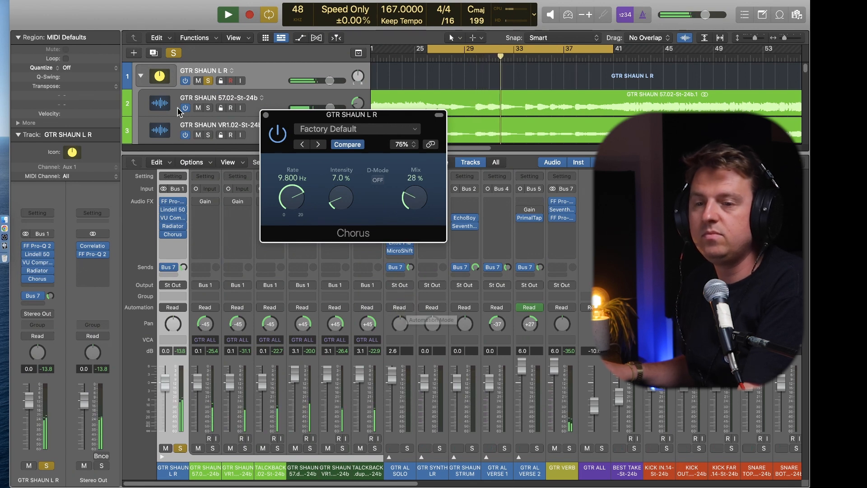
- Bypass the Chorus and replay the soloed L R guitar track to compare it with the unprocessed sound
click(278, 135)
key(space)
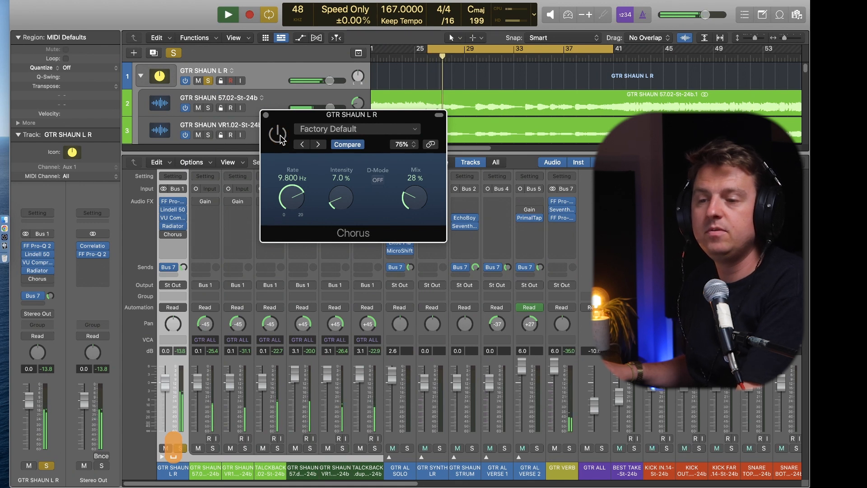
- Toggle the Chorus on and off during playback to compare the L R guitar sound, leaving the effect switched on
click(279, 136)
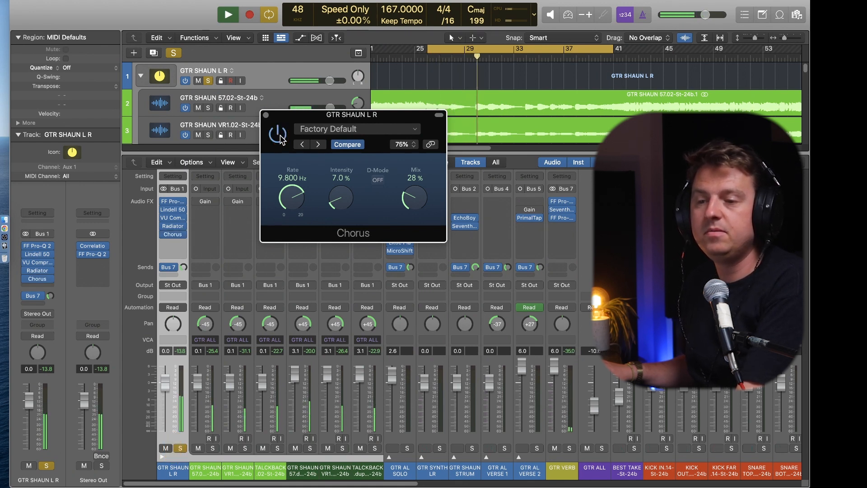
click(279, 137)
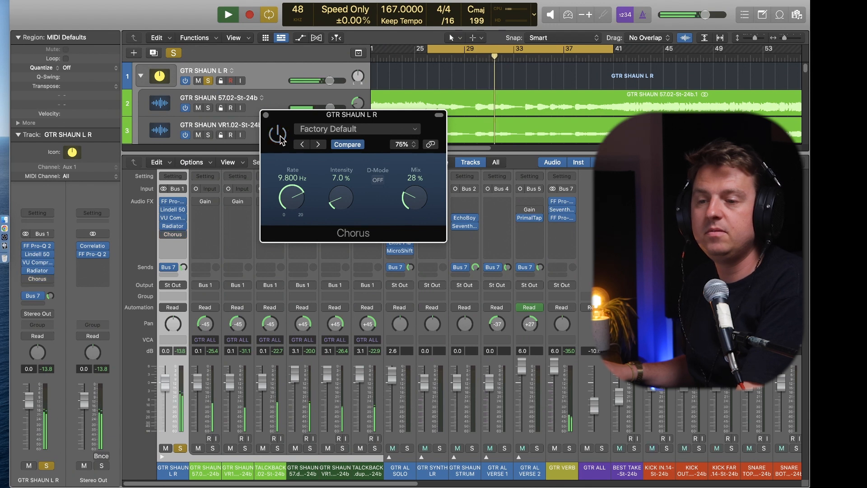
click(279, 136)
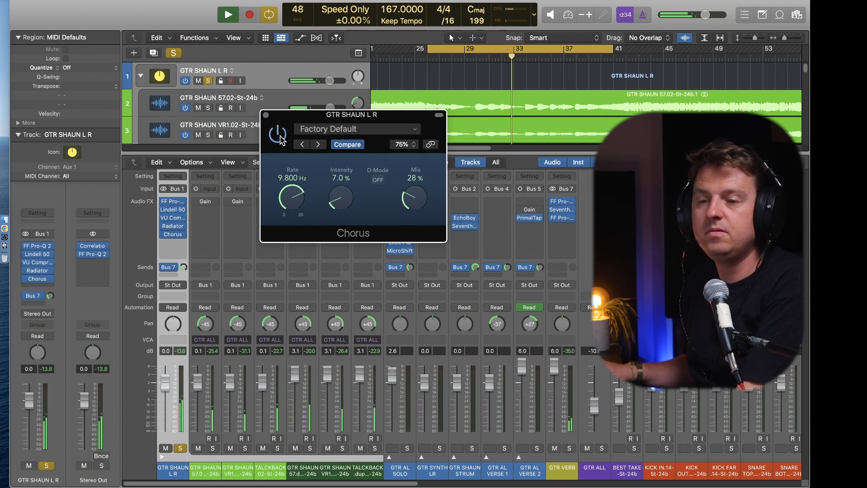
- Turn off cycle playback, place the playhead just before bar 25 and set the L R guitar track's automation mode to Write
key(c)
double_click(411, 56)
click(46, 336)
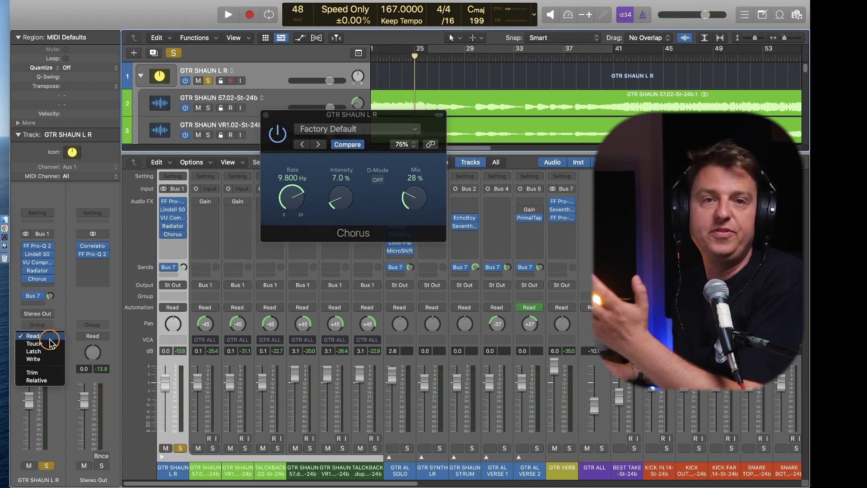
click(48, 360)
click(483, 154)
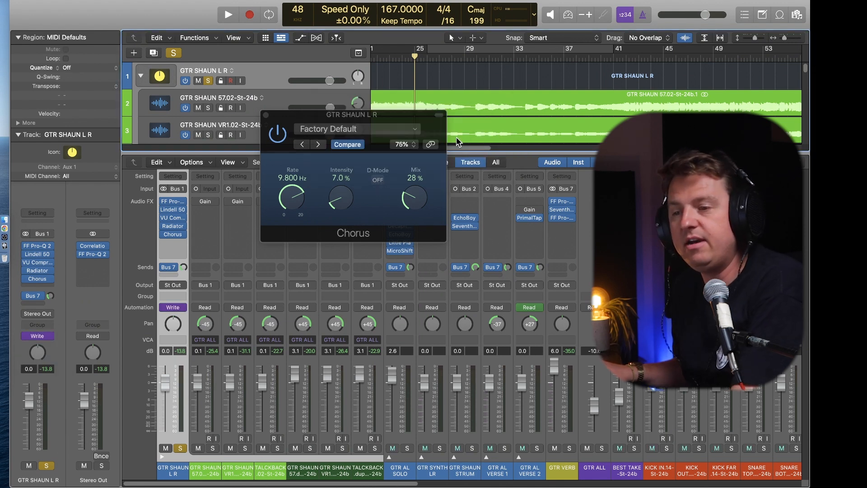
- Record Chorus mix automation during playback, starting at 0 %, holding around 31–34 % and rising to 68 % near bar 42
key(space)
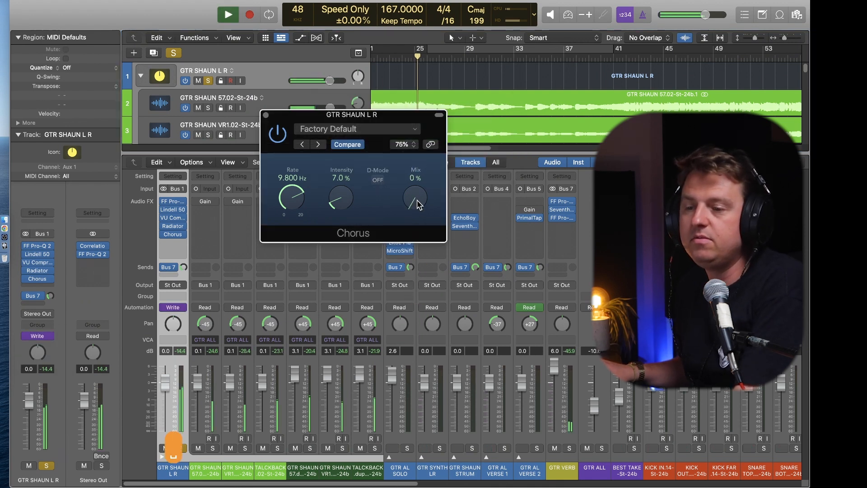
drag(417, 200, 428, 157)
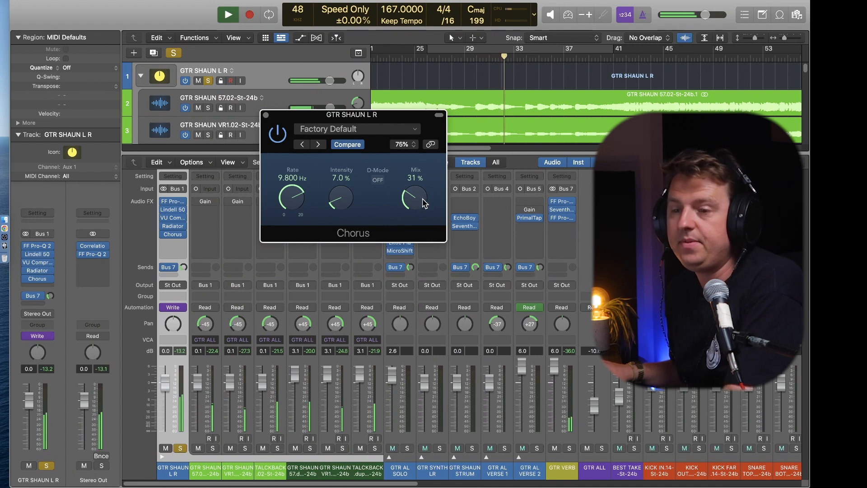
drag(421, 206, 422, 206)
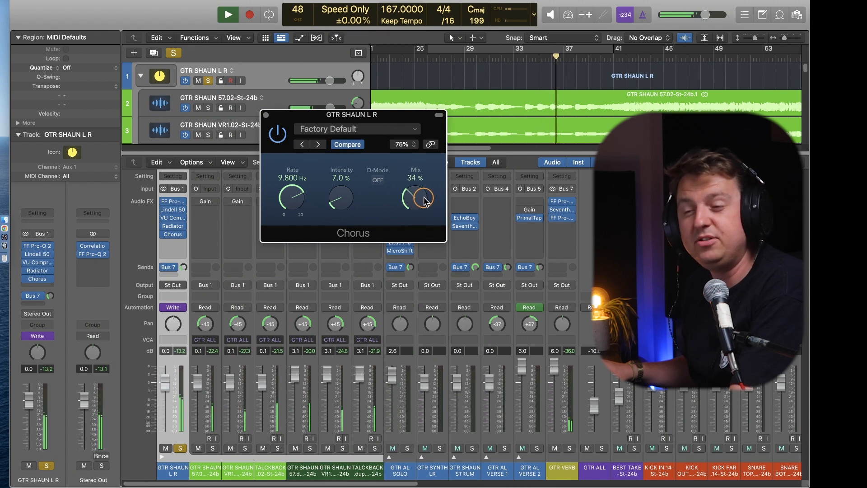
drag(425, 205, 425, 206)
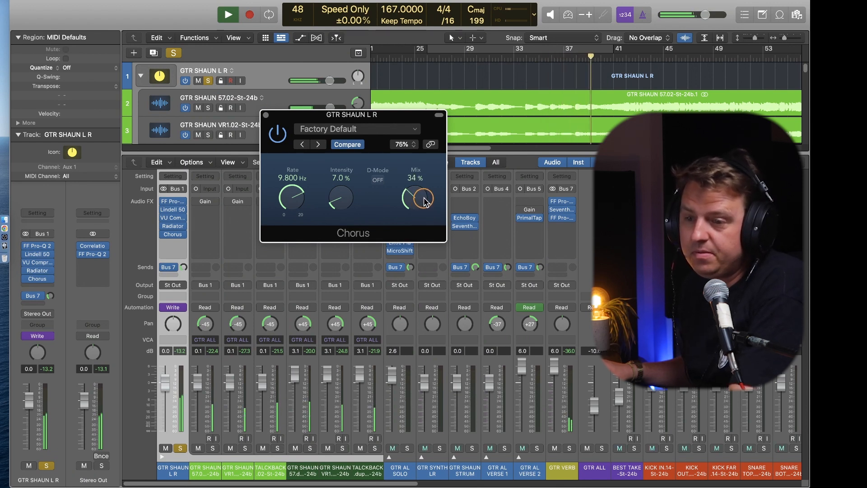
drag(426, 192, 427, 188)
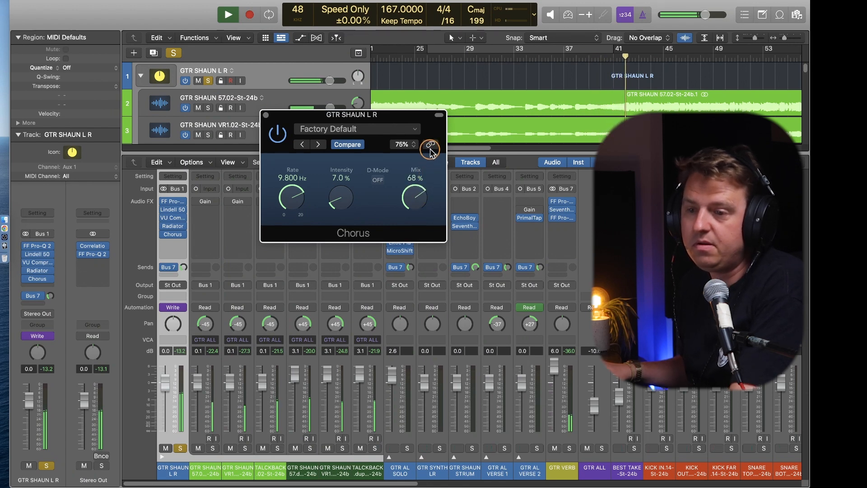
key(space)
- Show the automation lanes of the L R guitar track, including the Chorus mix, and set its automation mode to Read
key(a)
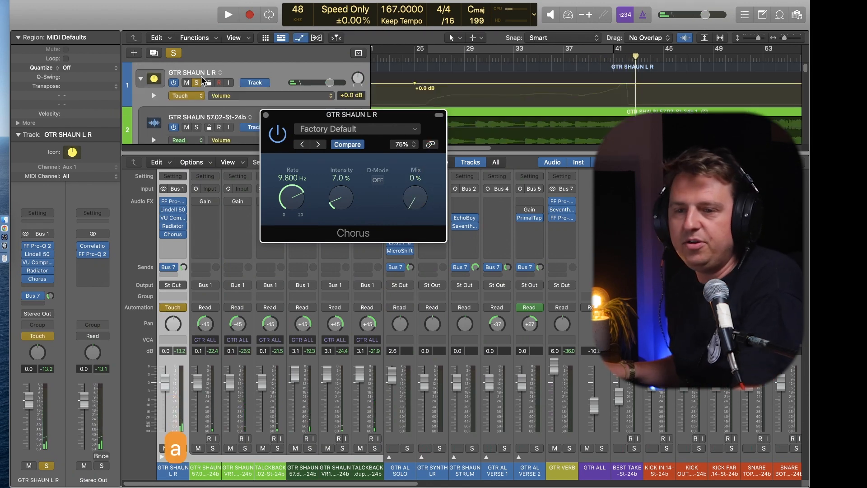
click(154, 97)
click(49, 338)
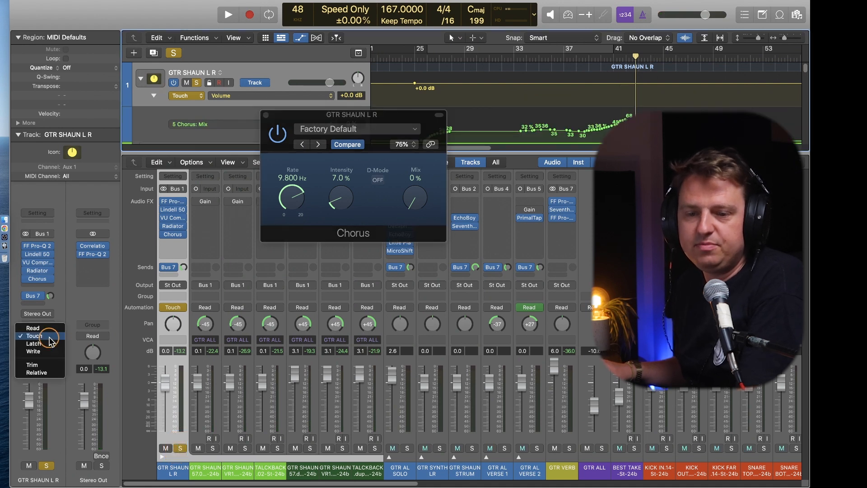
click(55, 329)
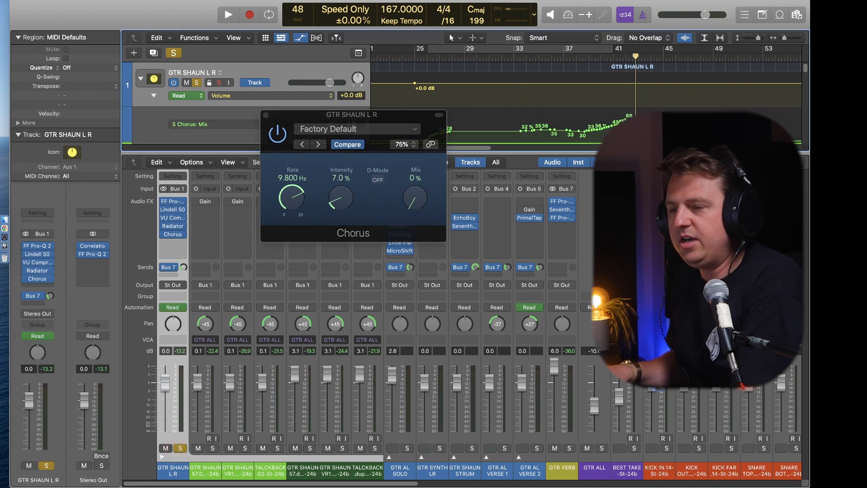
- Play from about bar 41 to check where the recorded Chorus mix automation drops back to 0 %
key(super+Right)
key(super+Right)
key(super+Right)
key(super+Right)
key(super+Right)
key(super+Right)
click(475, 58)
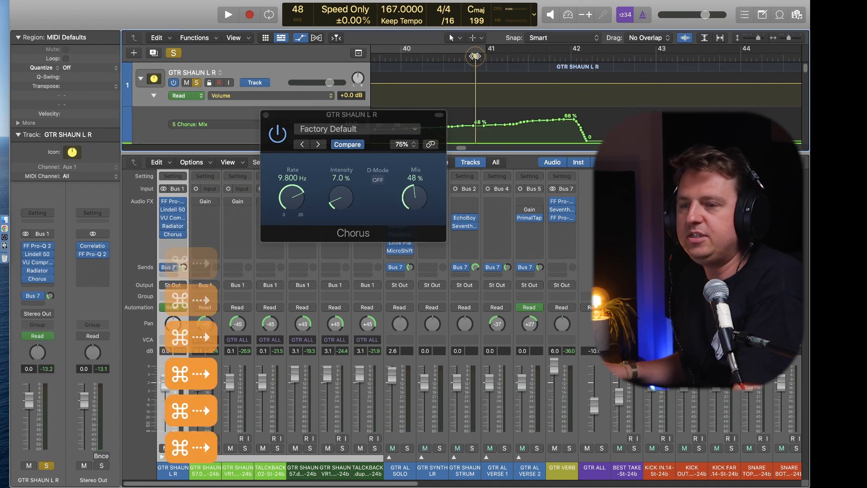
key(space)
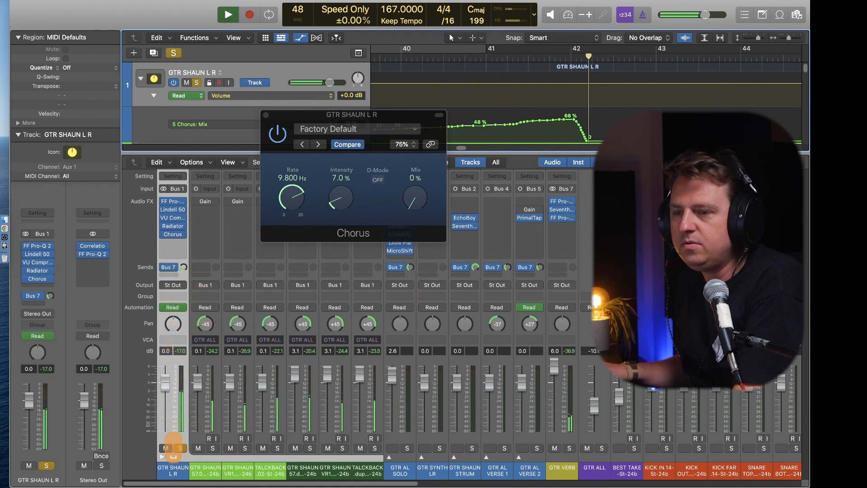
key(space)
- Select the points of the Chorus mix curve's final drop and shift them slightly earlier, ahead of bar 42
drag(616, 123, 565, 140)
key(cmd+Left)
key(cmd+Left)
key(cmd+Left)
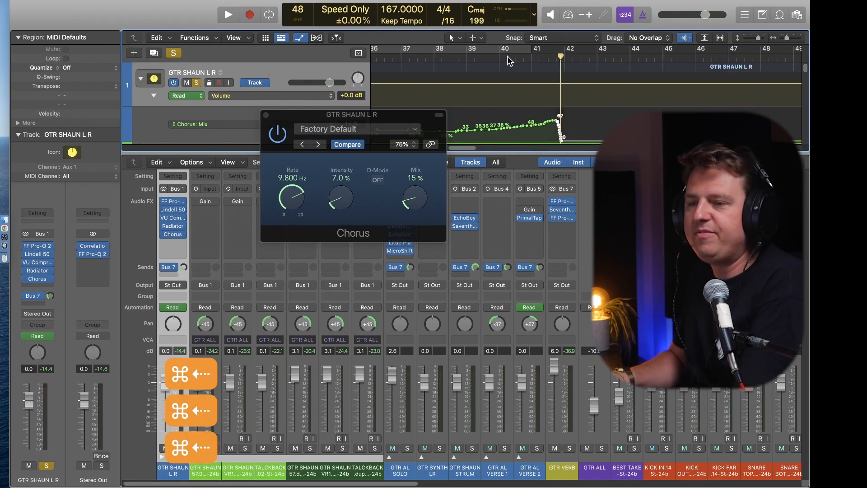
- Audition the automated Chorus on the soloed L R guitar from around bar 25 with the plug-in windows closed
key(cmd+Up)
key(cmd+Up)
key(cmd+Up)
key(space)
key(super+shift+w)
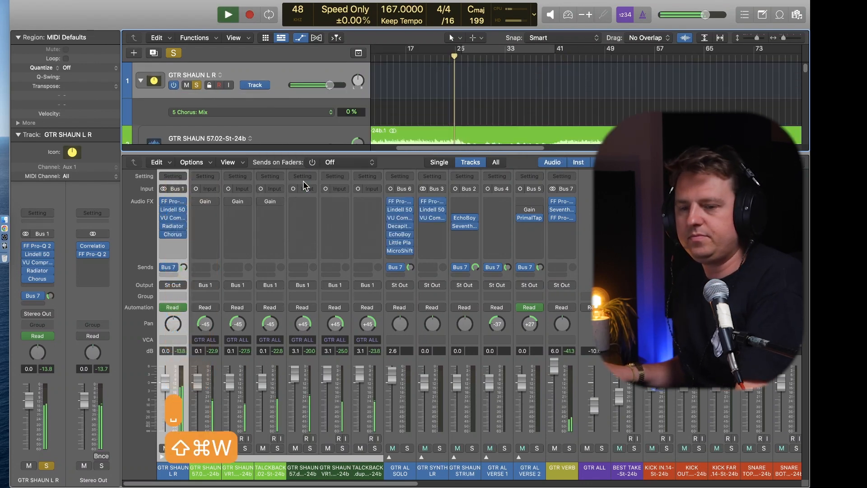
key(a)
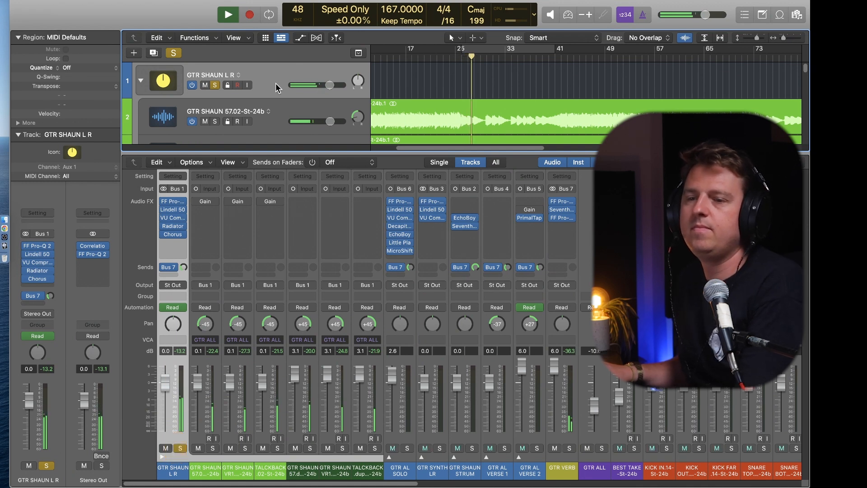
key(a)
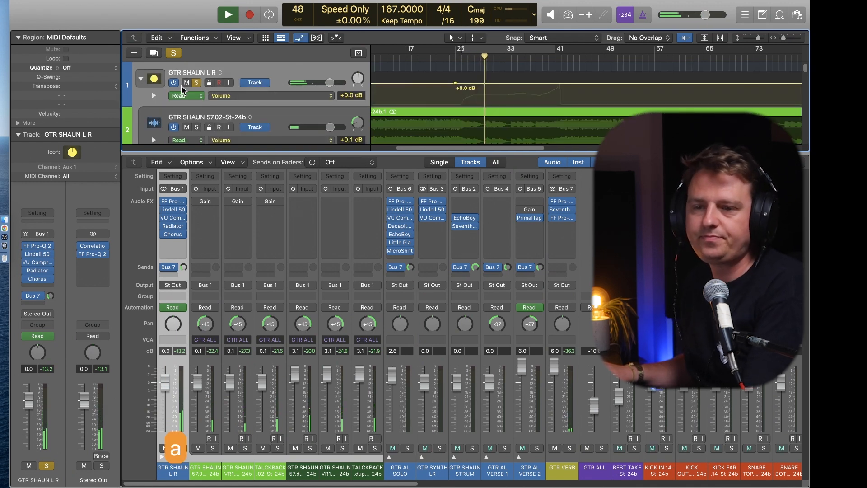
- Expand the L R guitar's Chorus mix automation lane and unsolo the track to hear the automation in the full mix
click(153, 95)
scroll(487, 93, down, 3)
scroll(488, 97, up, 3)
key(s)
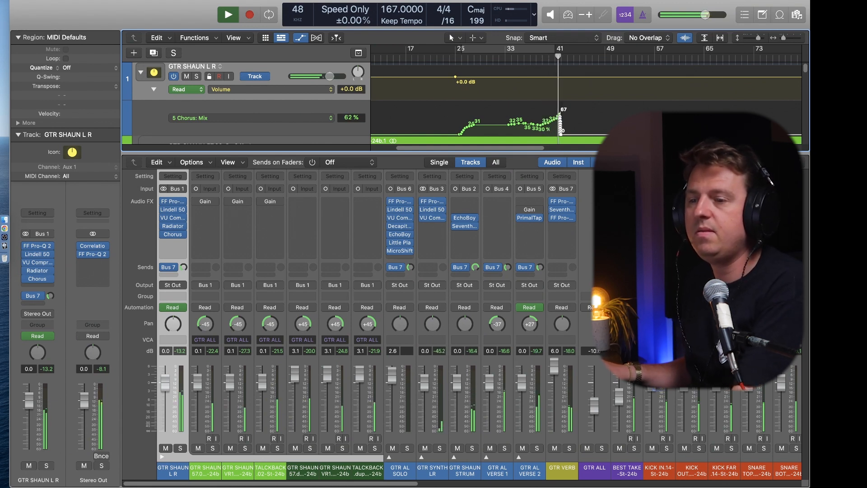
- Collapse the L R guitar track stack and hide both the mixer and the automation lanes
click(161, 457)
key(x)
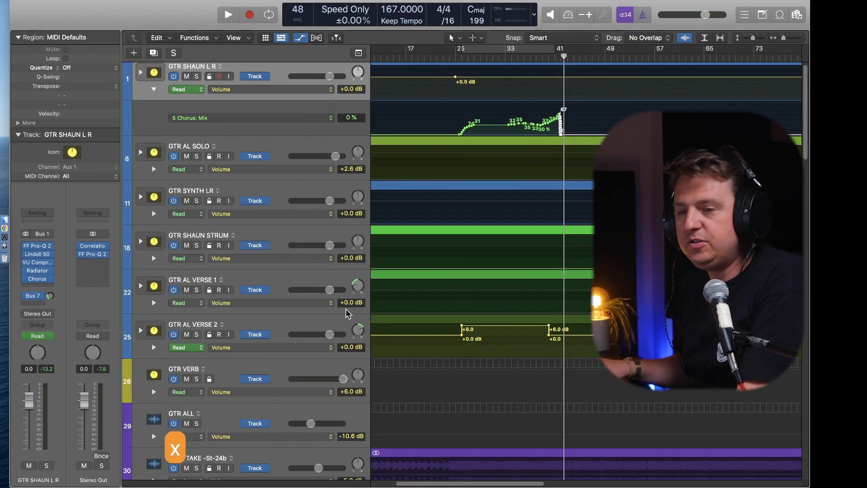
key(a)
- Insert a Chorus on the soloed strum guitar stack, with the rate at 0 Hz and the intensity at 100 %
scroll(471, 227, down, 2)
drag(38, 287, 117, 305)
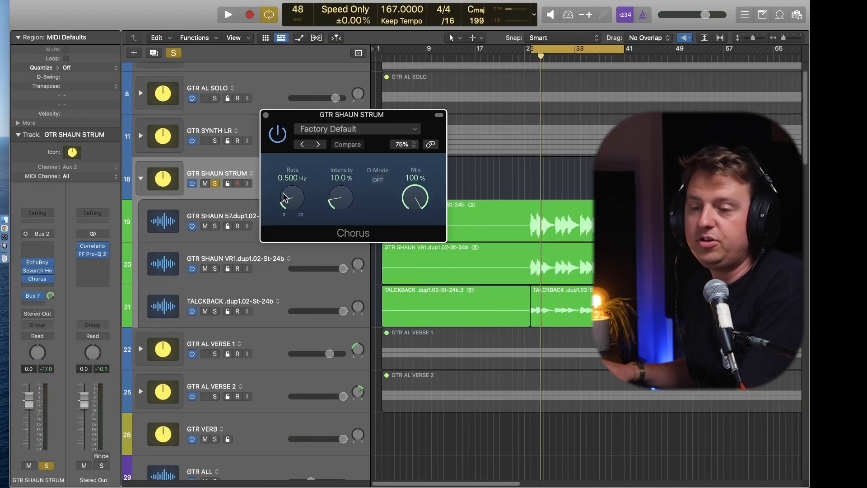
drag(285, 195, 290, 218)
drag(339, 201, 349, 180)
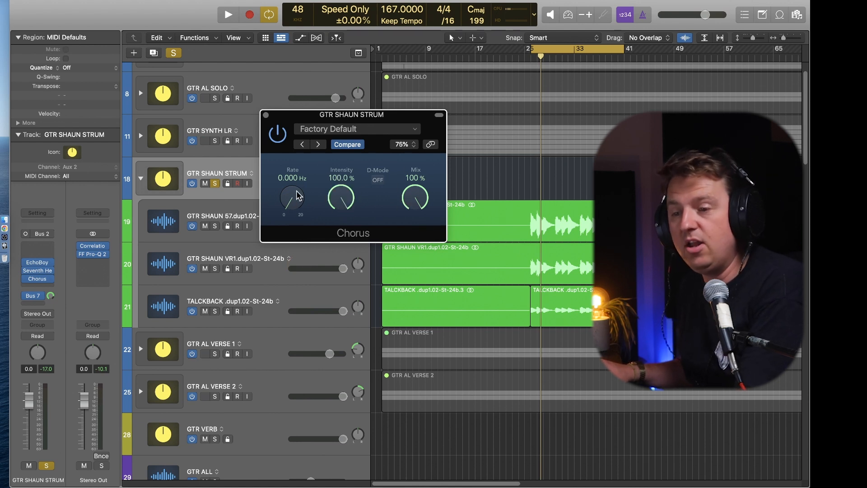
- Adjust the strum guitar's Chorus rate by ear during playback, settling at 0.467 Hz
key(space)
drag(298, 197, 345, 348)
key(space)
- Drop the strum guitar's Chorus intensity to 0 %, and raise it by ear during playback to 56 %
key(space)
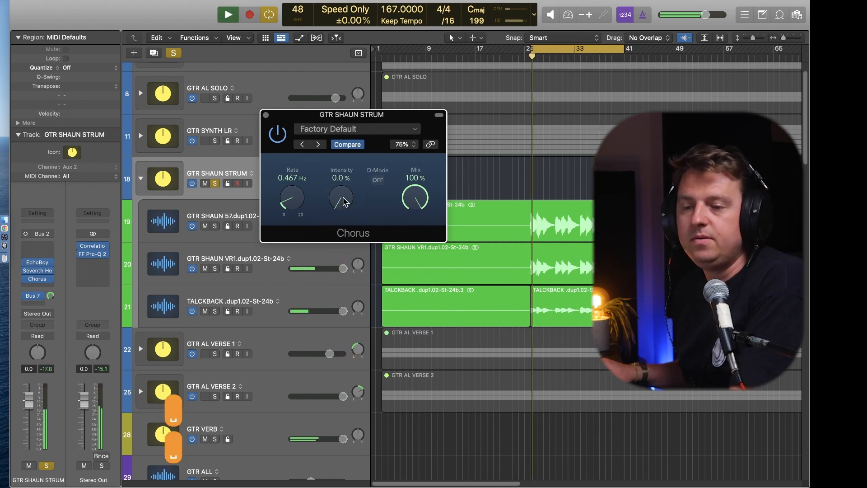
drag(349, 176, 362, 107)
key(space)
- Blend in the strum guitar's Chorus mix by ear during playback, settling at 35 %
key(space)
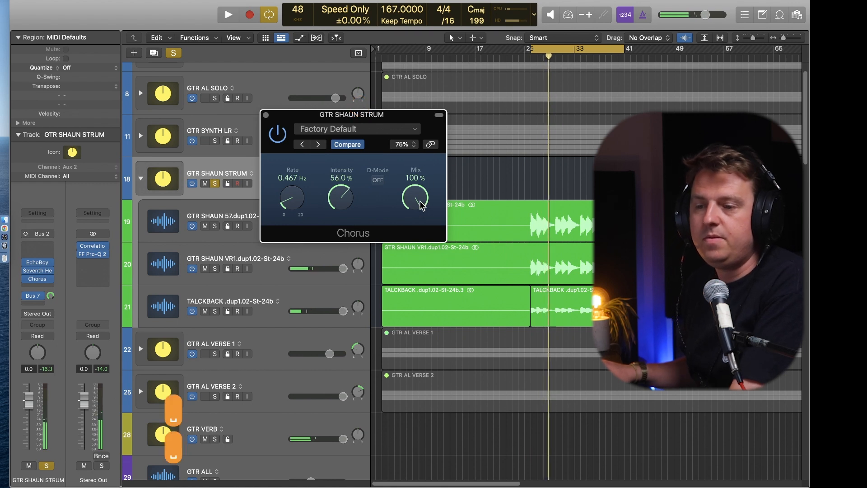
drag(419, 201, 412, 300)
key(space)
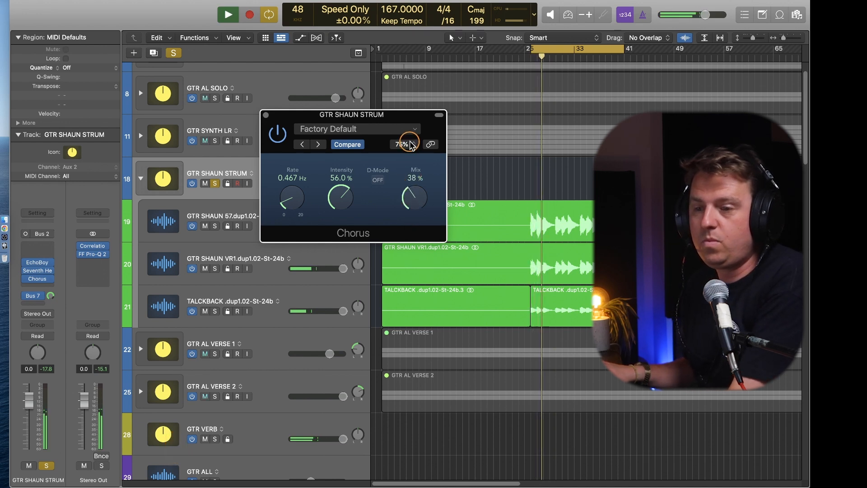
- Unsolo the strum guitar and bypass its Chorus to compare within the full mix, re-soloing the track before stopping playback
key(s)
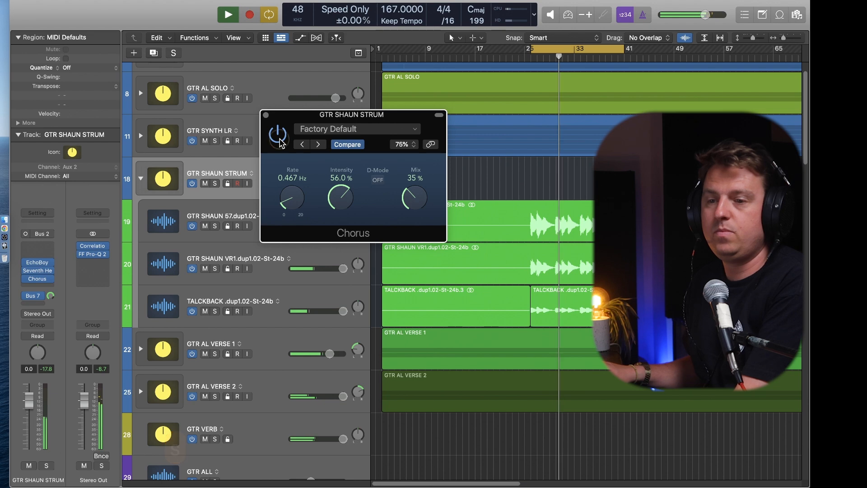
key(s)
key(space)
- Solo the verse 1 and verse 2 guitar stacks alongside the strum guitar and start playback
scroll(193, 135, up, 2)
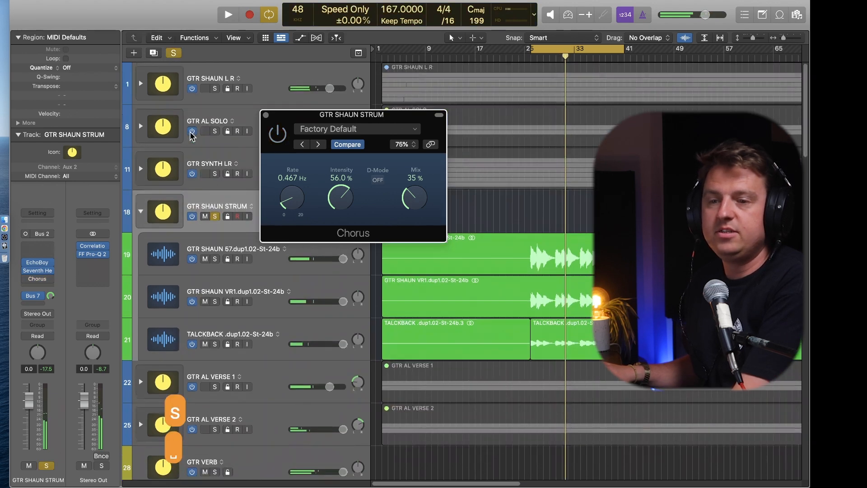
scroll(194, 402, down, 1)
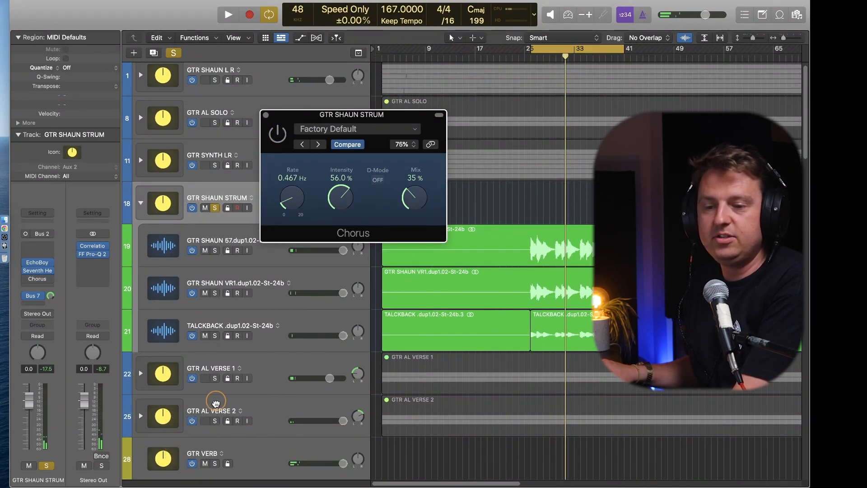
click(215, 384)
click(215, 378)
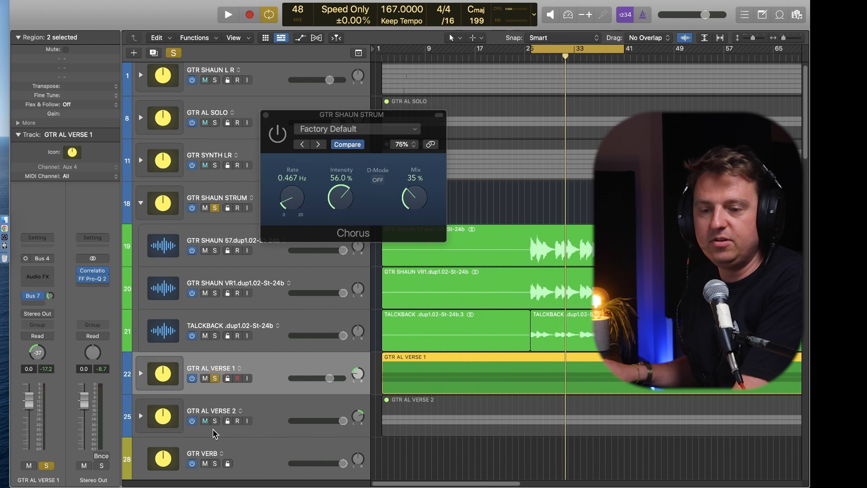
click(217, 421)
key(space)
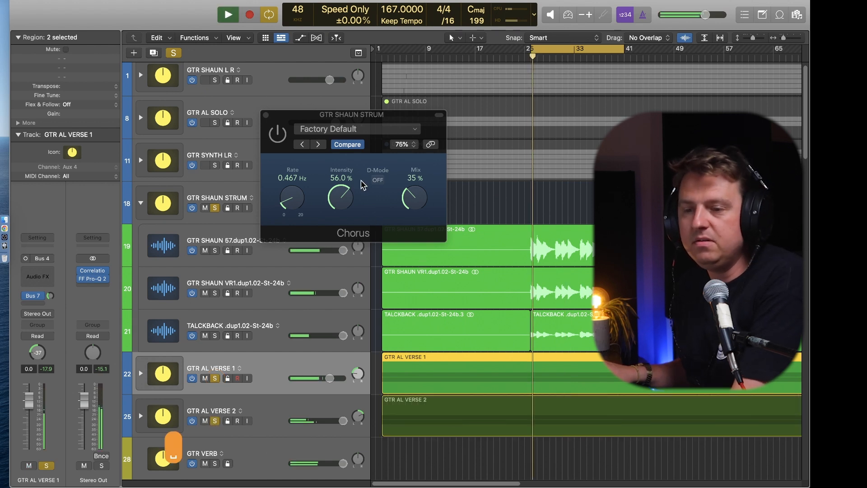
- Compare the strum guitar with and without Chorus among the soloed guitars, leave the effect switched on and stop playback
click(283, 146)
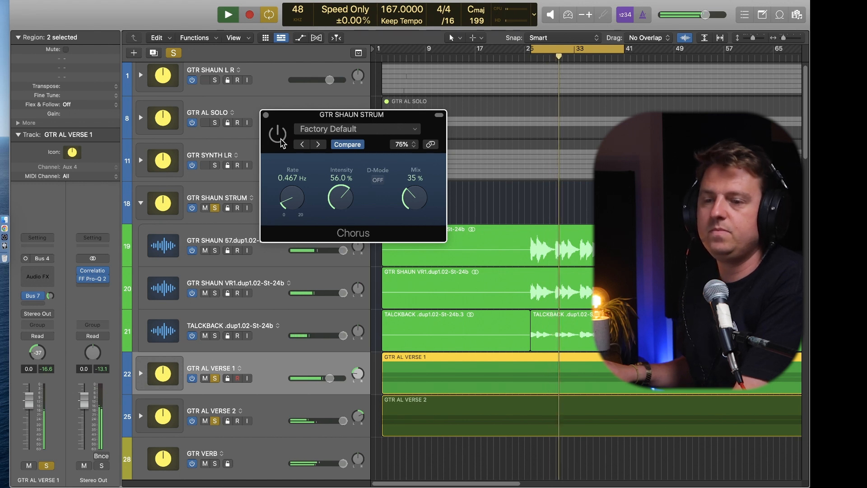
click(278, 133)
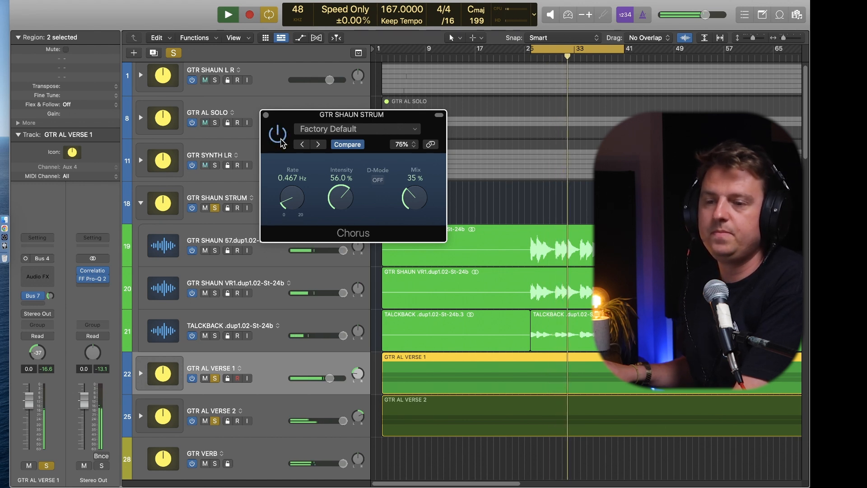
key(space)
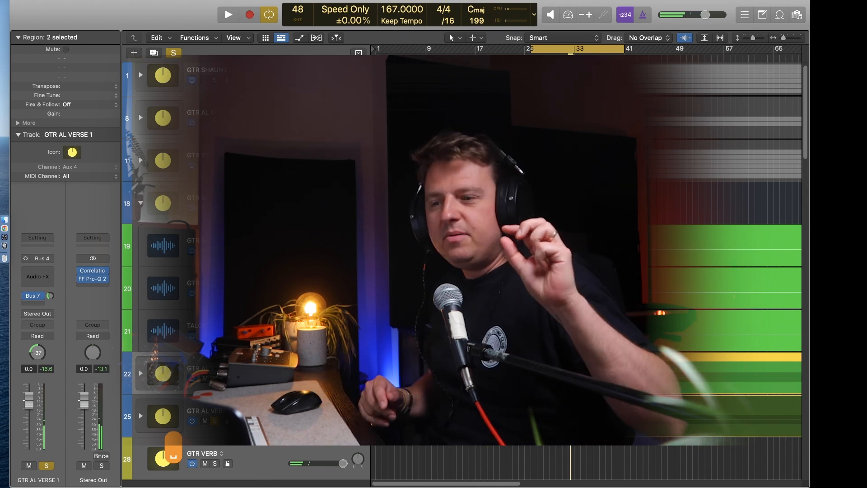